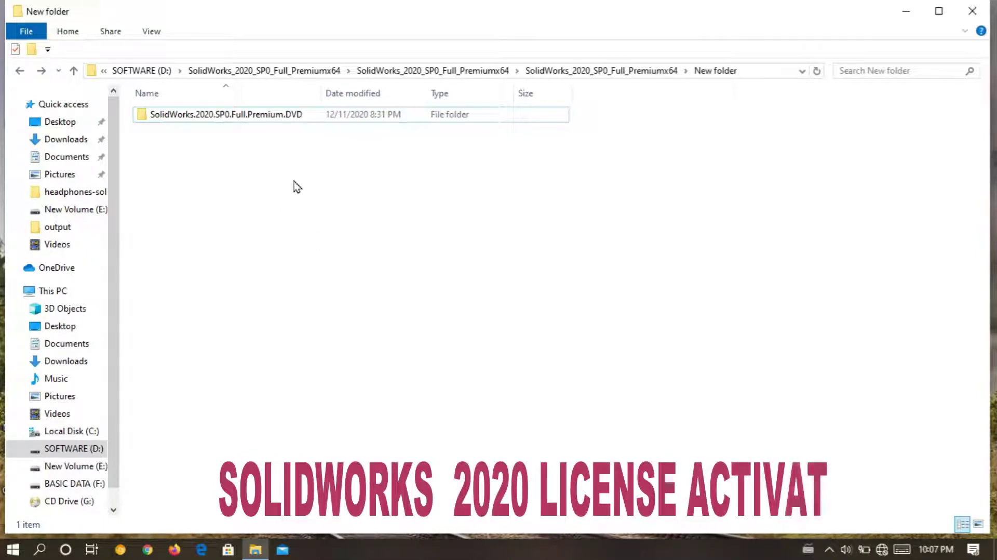
# Open the Crack folder inside the SolidWorks.2020.SP0.Full.Premium.DVD folder
pyautogui.click(239, 120)
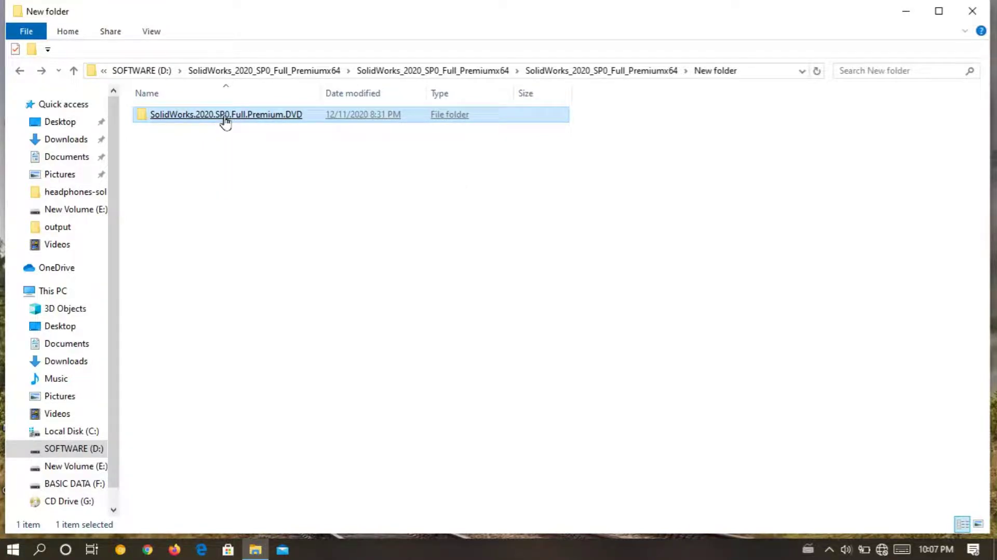
pyautogui.doubleClick(226, 120)
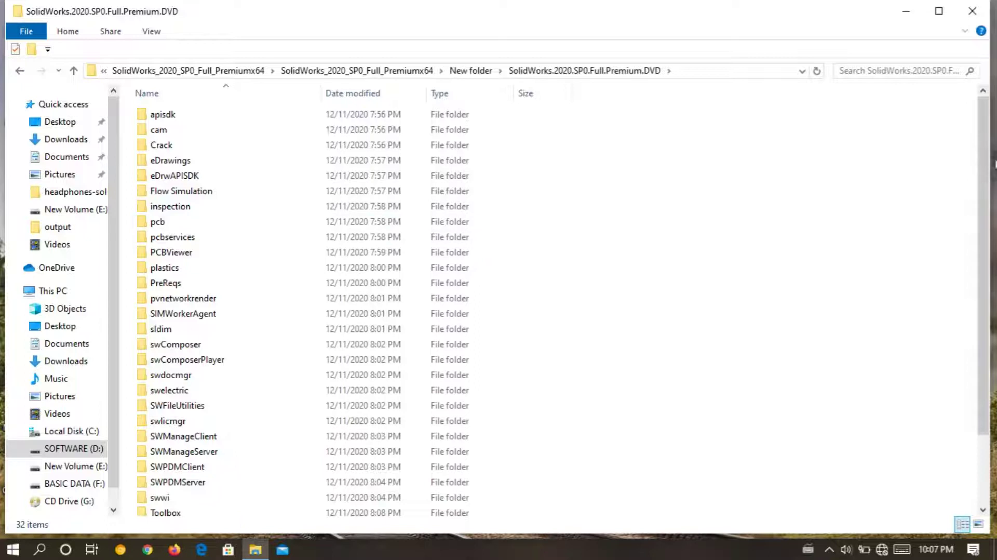
pyautogui.moveTo(983, 152); pyautogui.dragTo(983, 151)
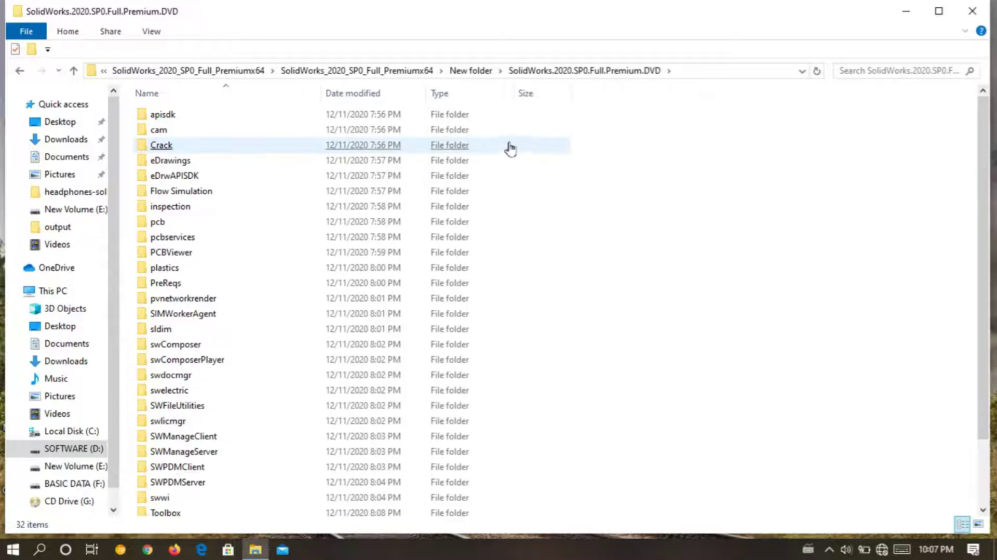
pyautogui.click(179, 150)
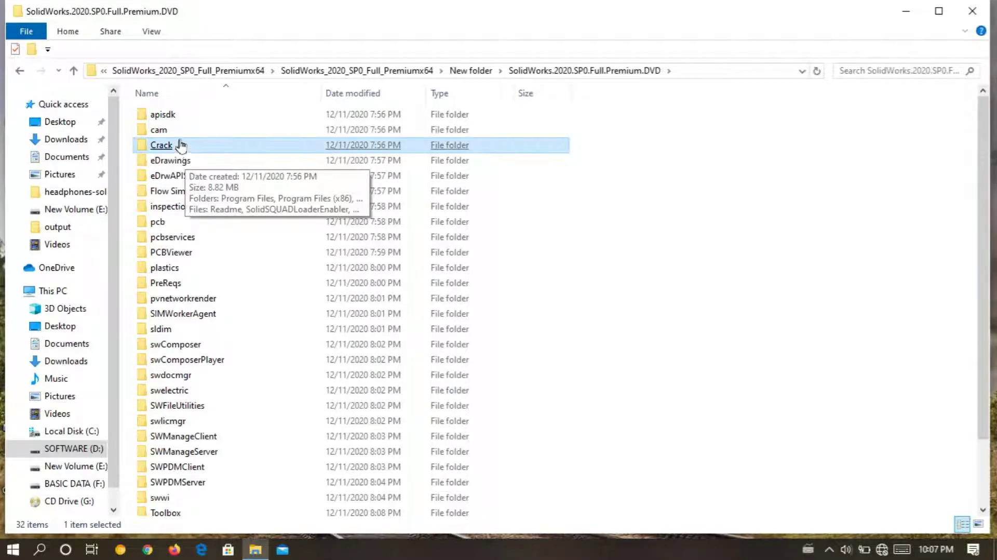
pyautogui.click(183, 134)
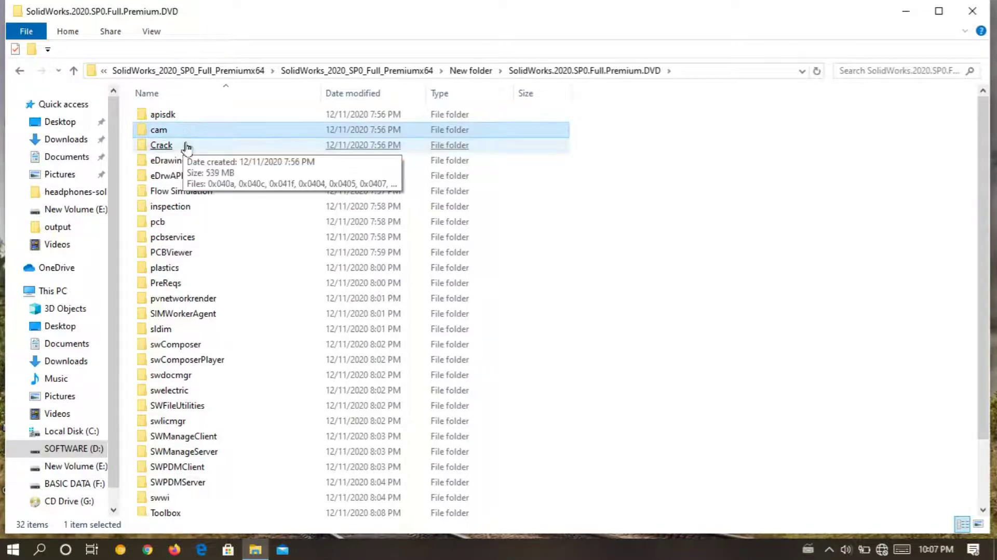
pyautogui.doubleClick(196, 147)
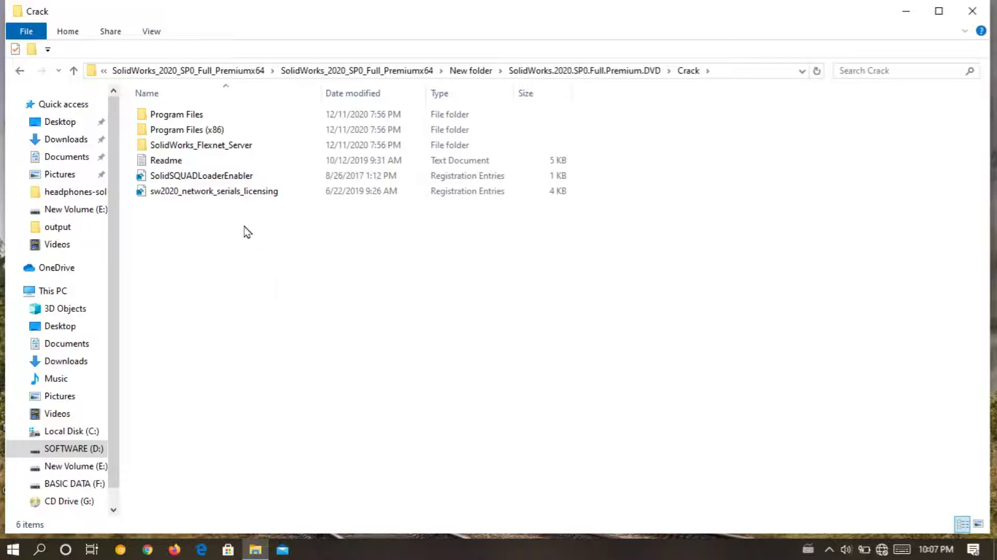
pyautogui.click(228, 117)
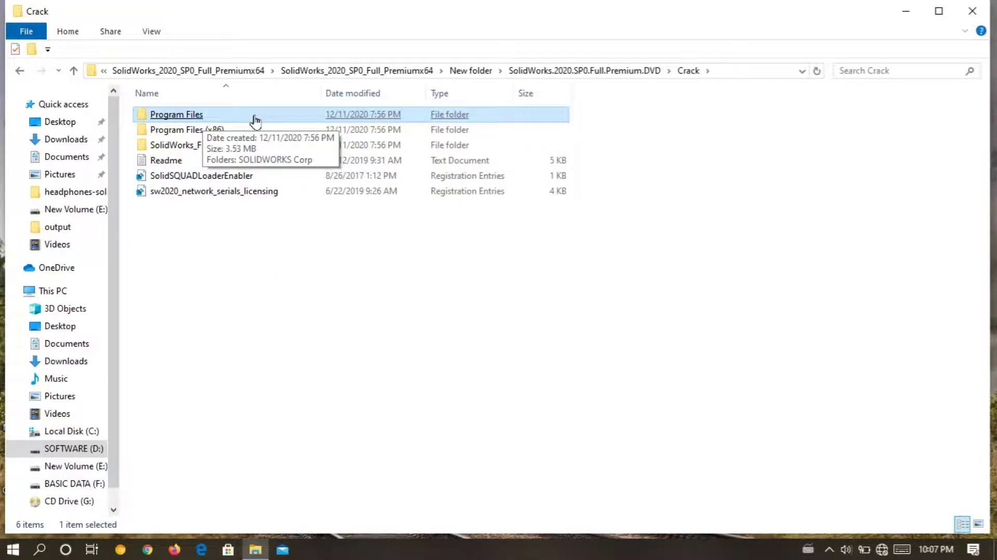
pyautogui.click(191, 135)
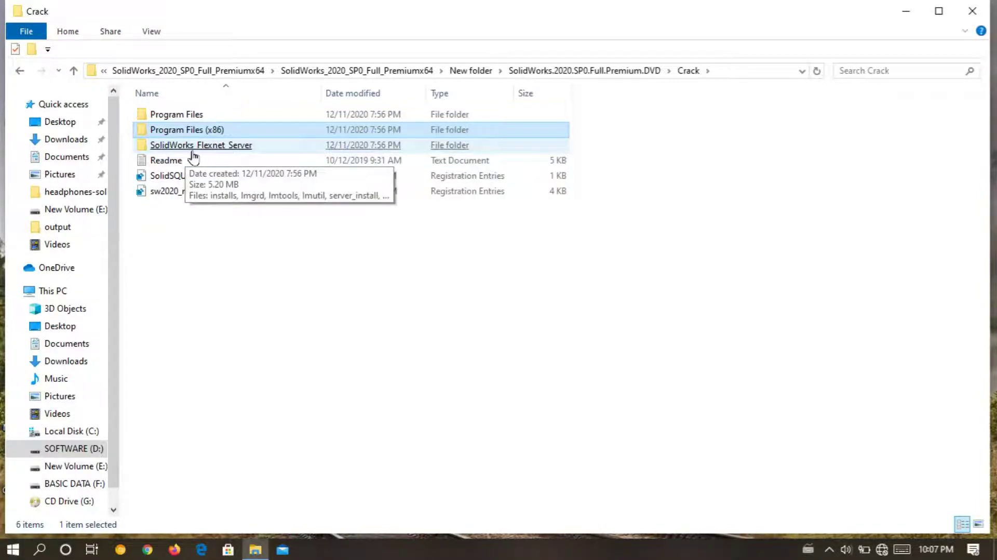
pyautogui.click(249, 153)
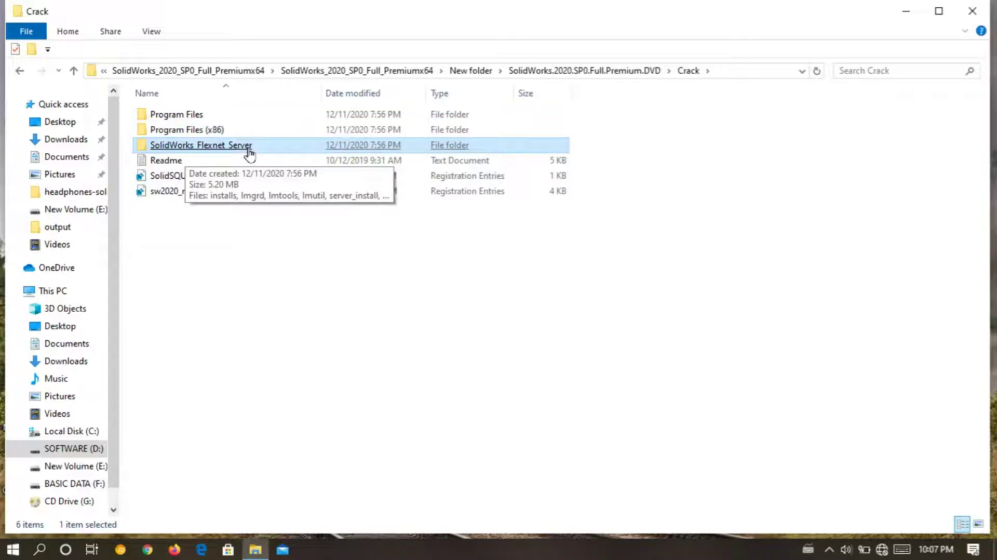
# Copy all the folders inside Program Files\SOLIDWORKS Corp of the Crack folder
pyautogui.click(203, 116)
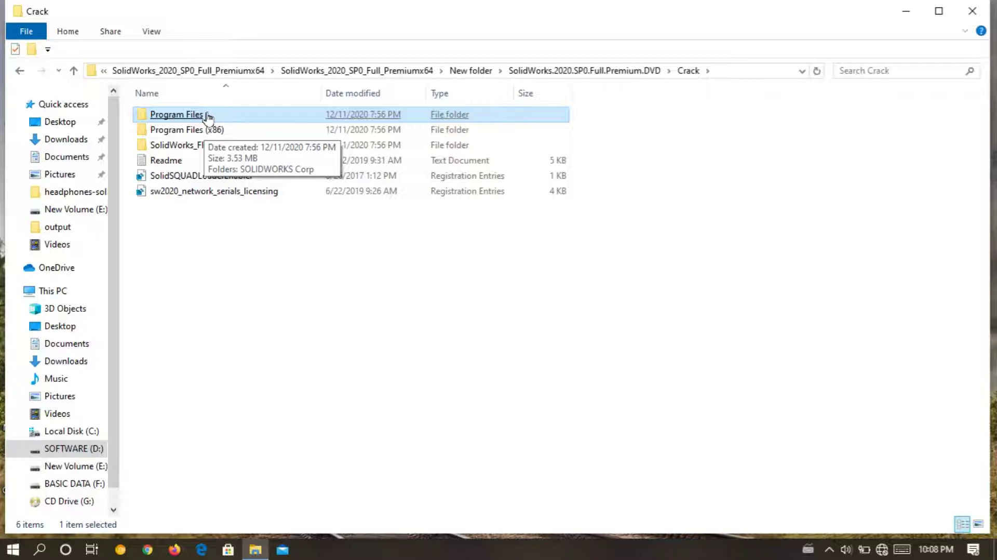
pyautogui.doubleClick(208, 117)
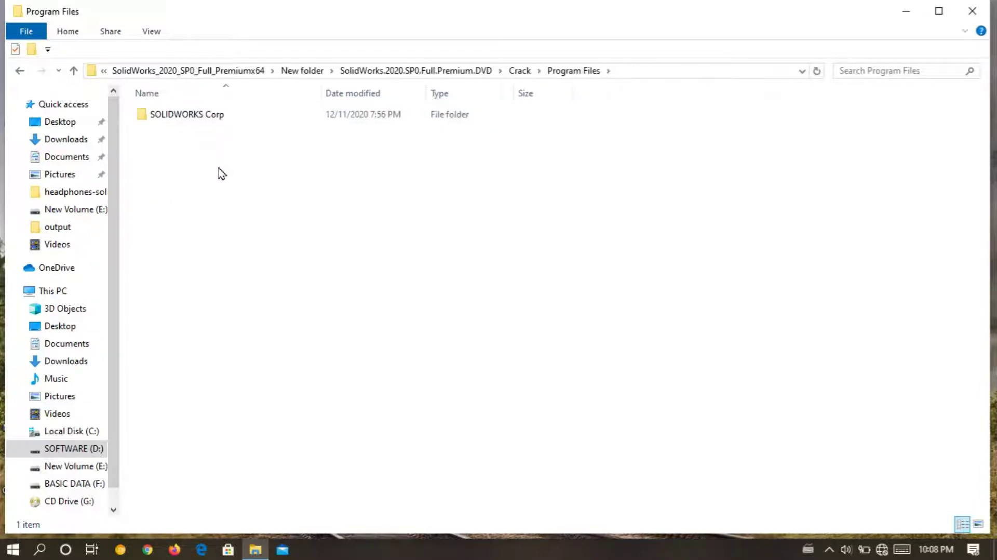
pyautogui.doubleClick(236, 120)
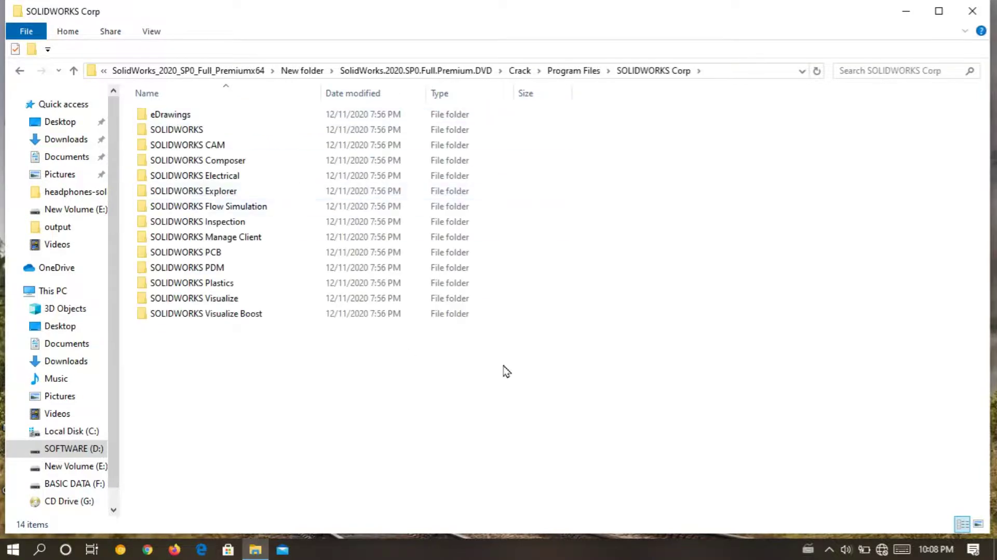
pyautogui.moveTo(574, 364); pyautogui.dragTo(404, 83)
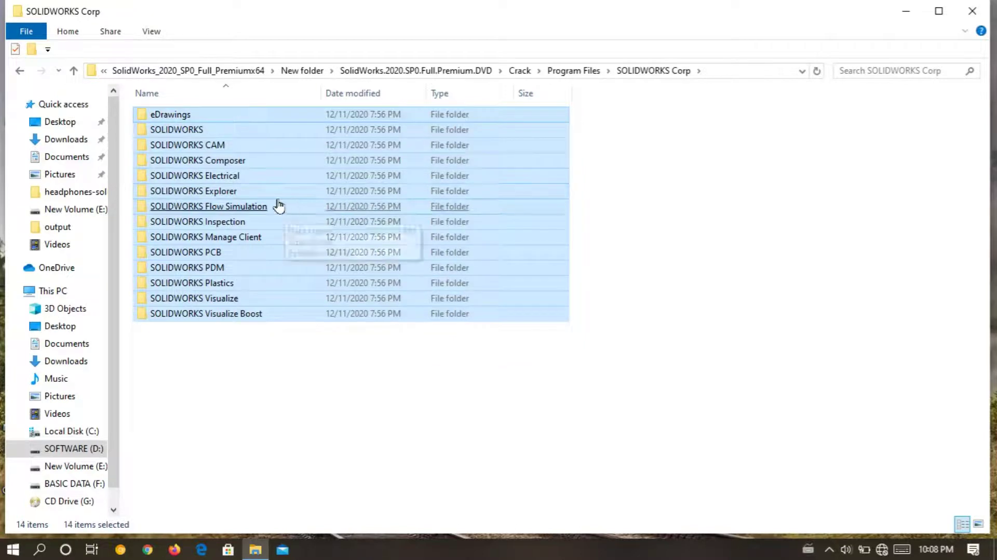
pyautogui.rightClick(271, 176)
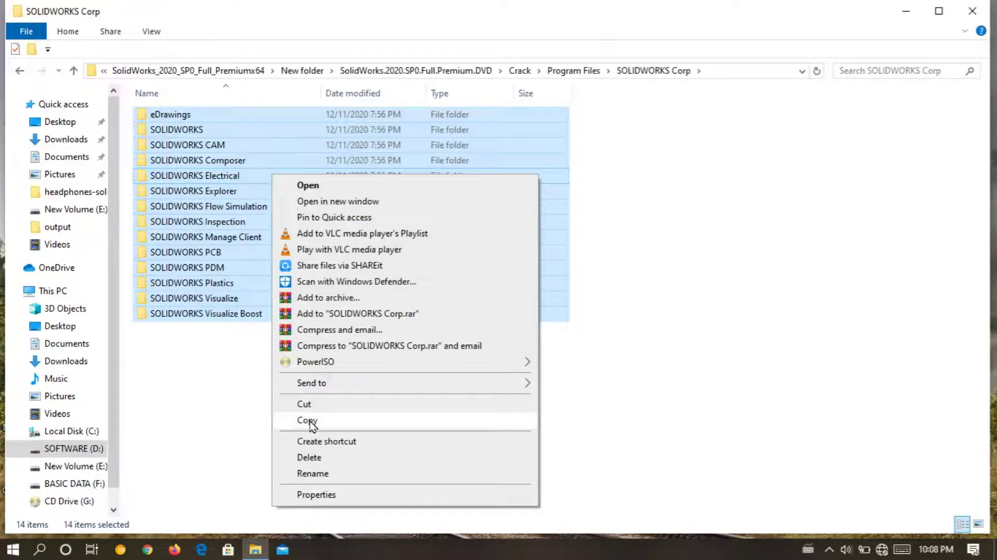
pyautogui.click(311, 424)
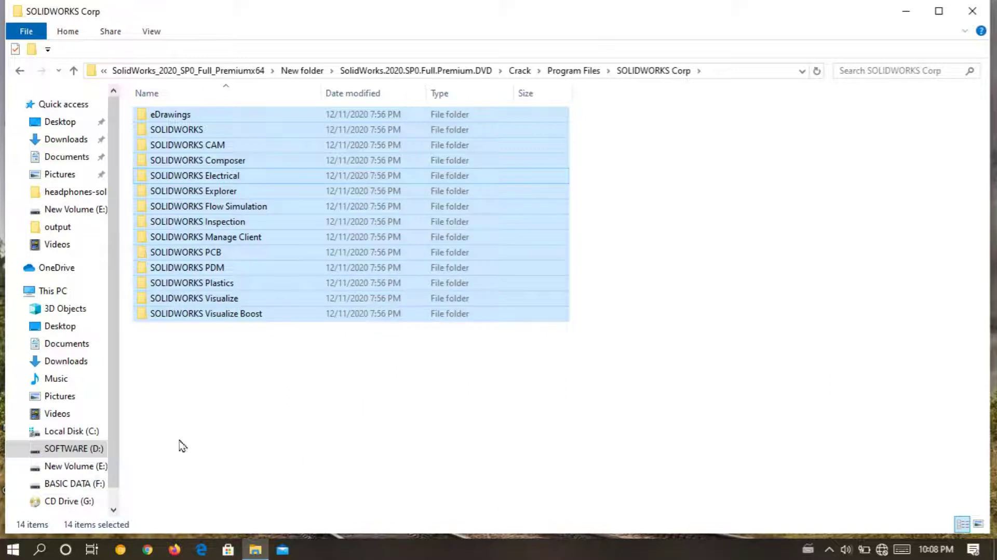
# Go to C:\Program Files\SOLIDWORKS Corp and bring up the paste option, dismissing it without pasting
pyautogui.click(69, 434)
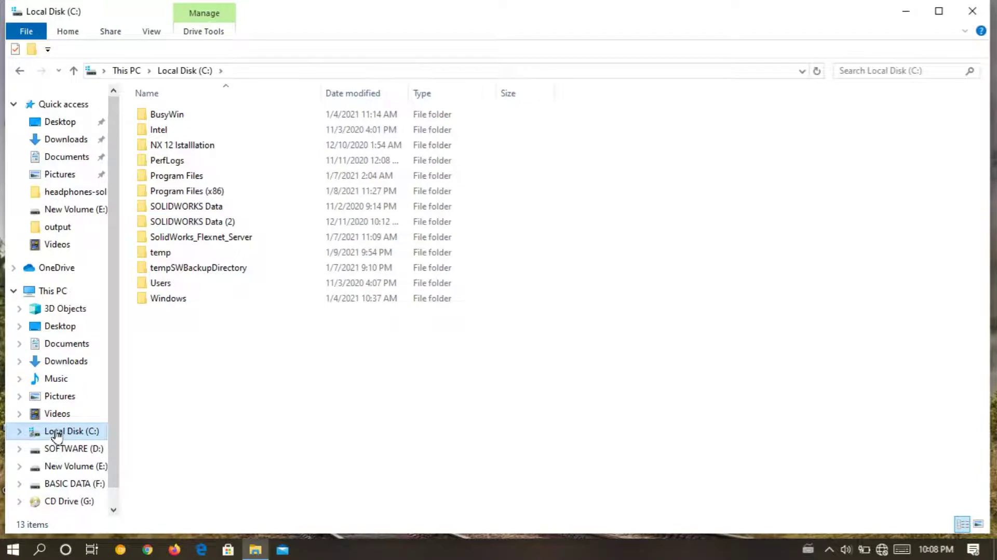
pyautogui.doubleClick(190, 178)
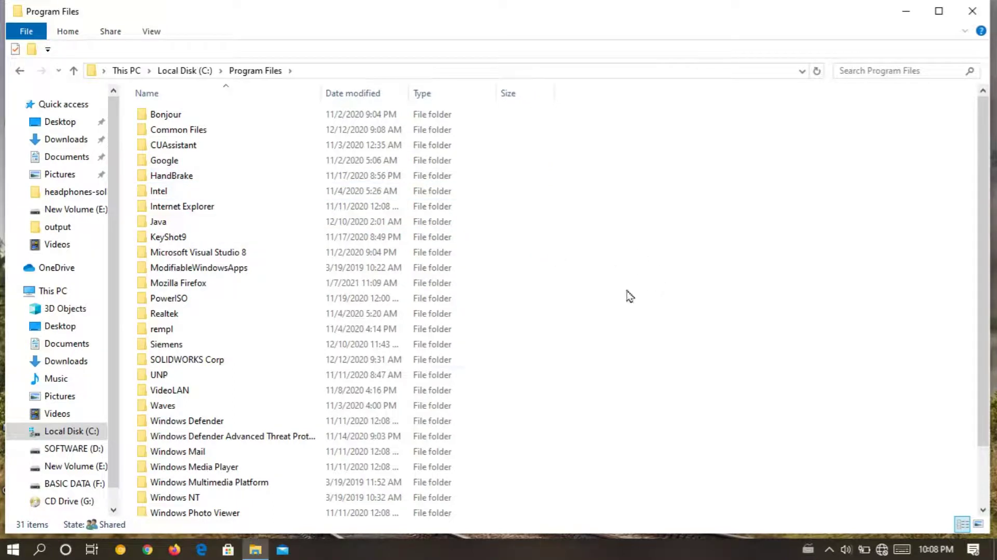
pyautogui.click(191, 362)
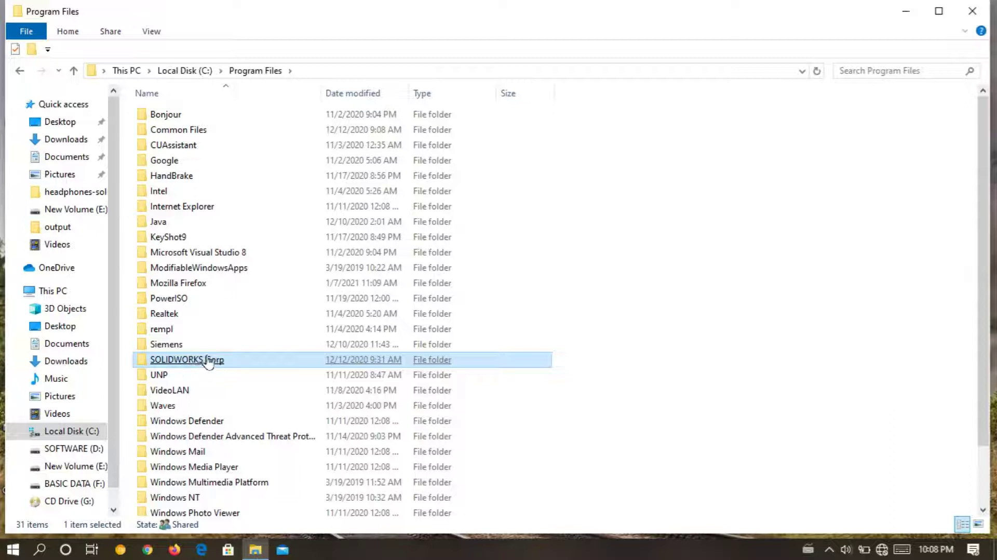
pyautogui.doubleClick(197, 360)
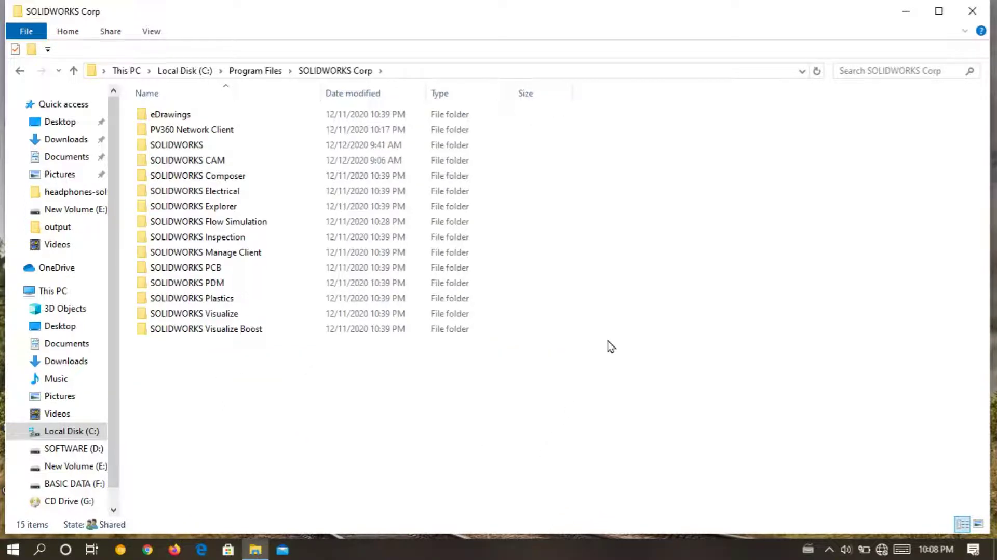
pyautogui.rightClick(625, 195)
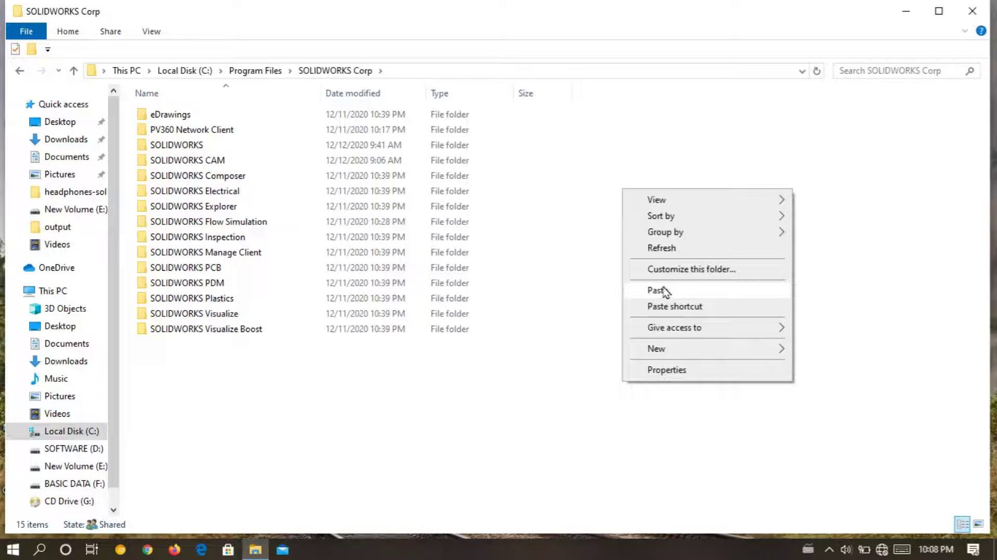
pyautogui.click(595, 260)
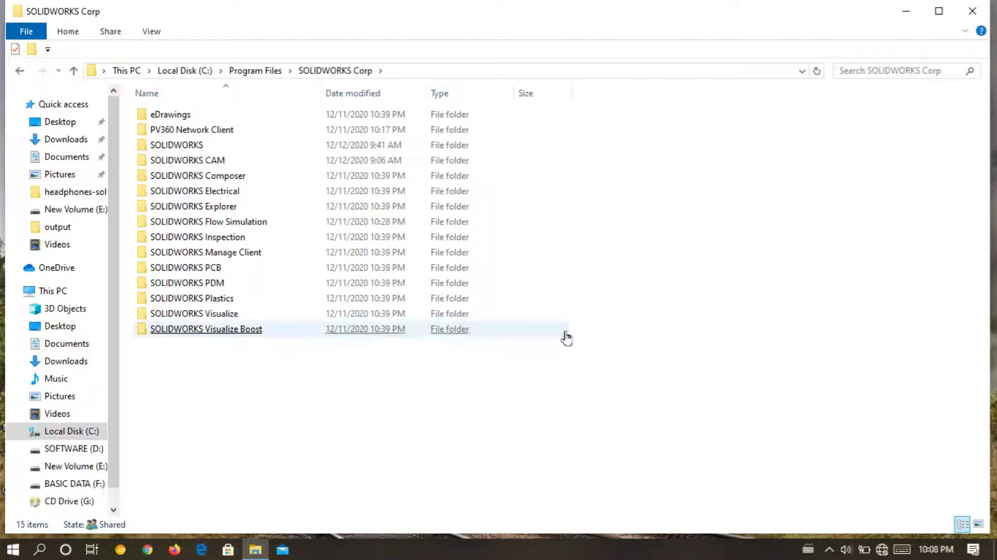
# Return to the Crack folder and copy the SOLIDWORKS PDM folder from its Program Files (x86) folder
pyautogui.click(20, 72)
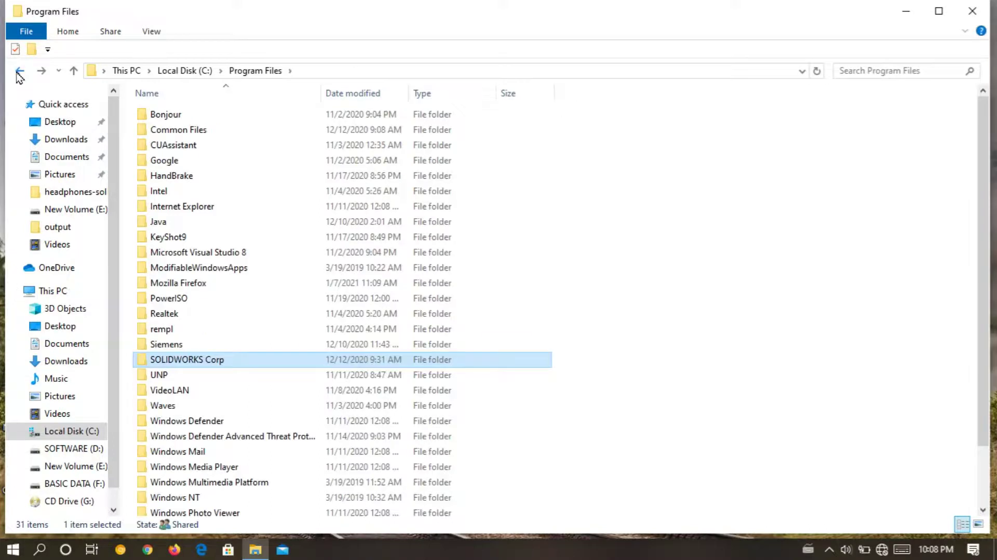
pyautogui.click(19, 71)
pyautogui.click(20, 71)
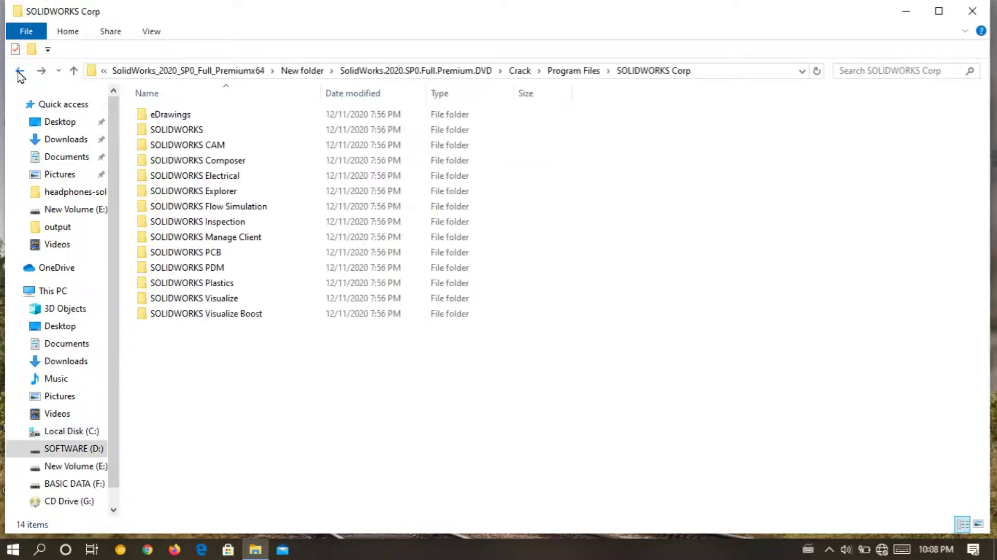
pyautogui.click(20, 71)
pyautogui.click(19, 71)
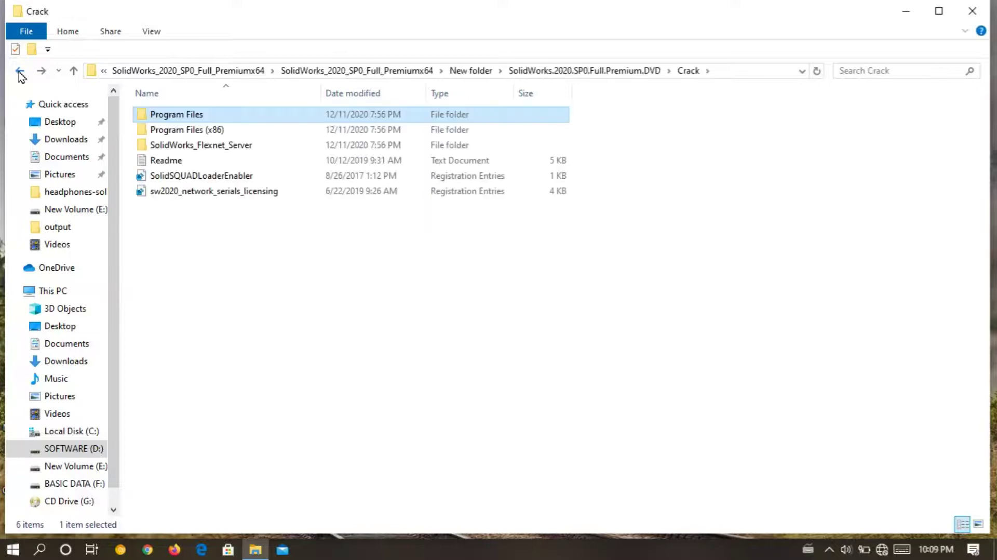
pyautogui.doubleClick(205, 133)
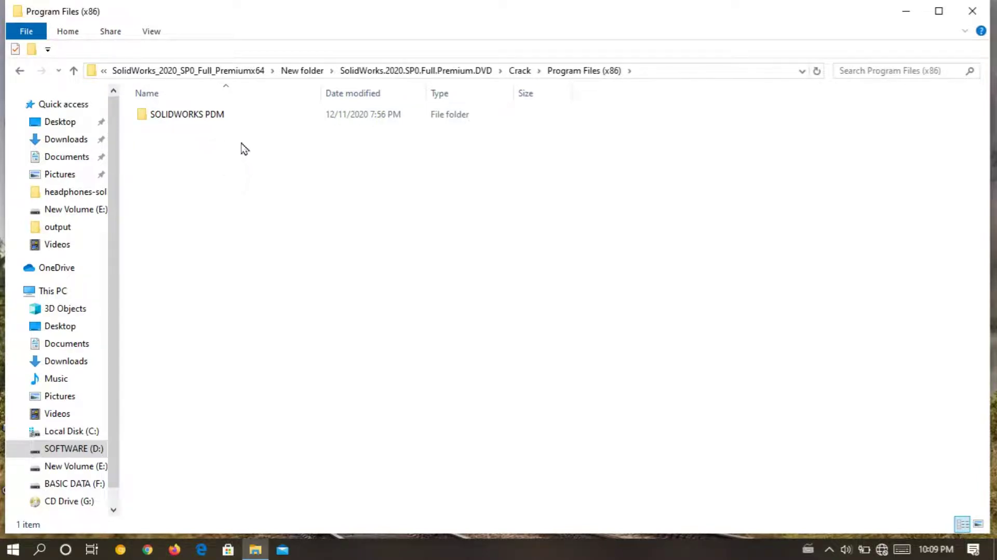
pyautogui.doubleClick(216, 119)
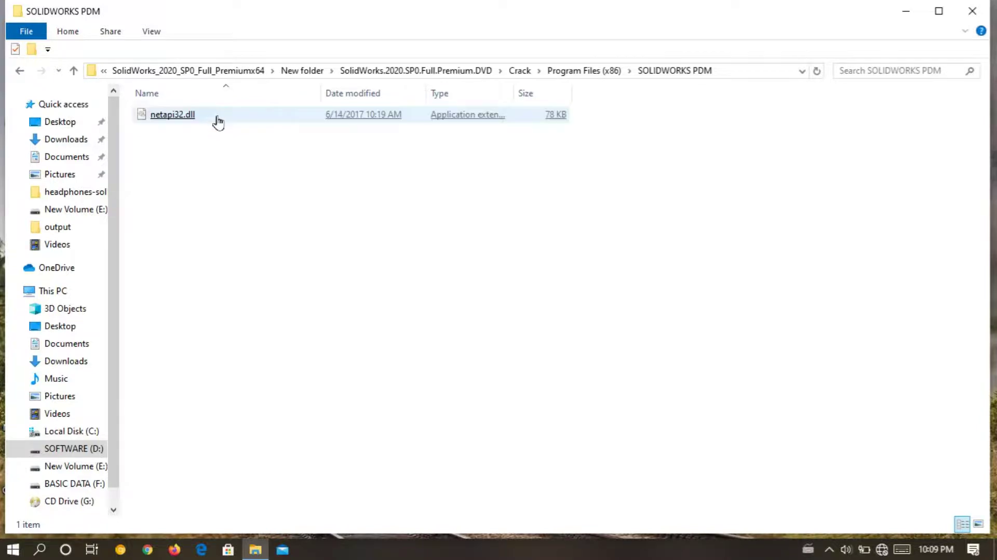
pyautogui.click(19, 70)
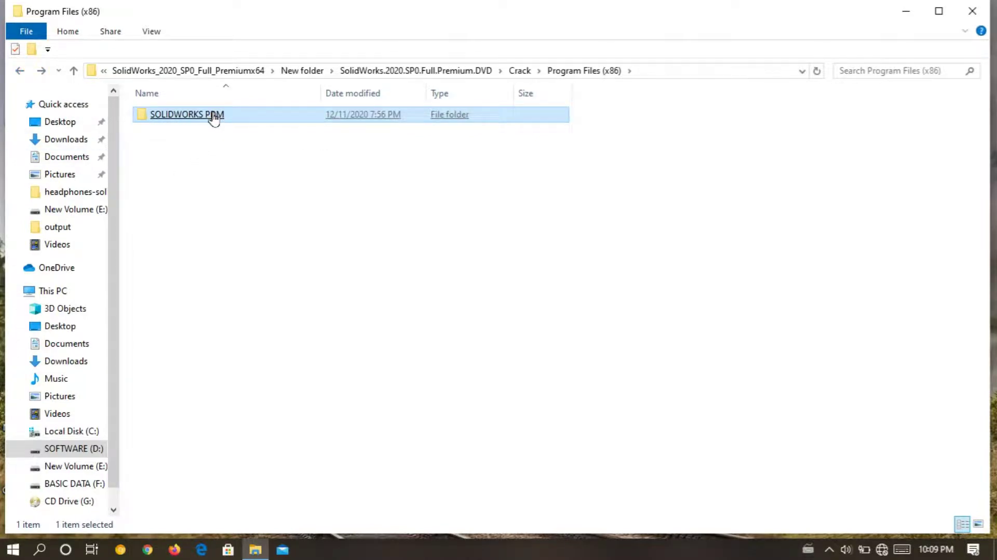
pyautogui.rightClick(214, 117)
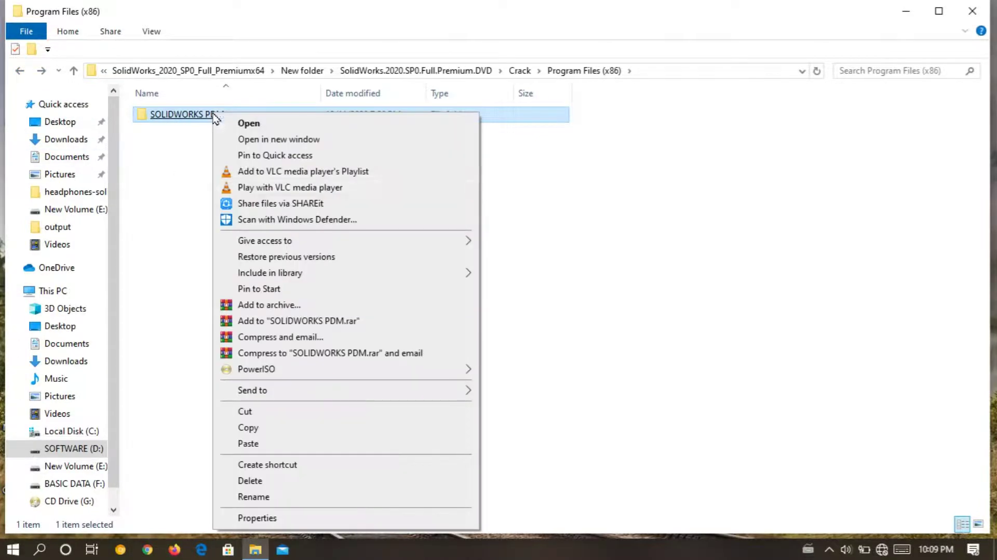
pyautogui.click(247, 427)
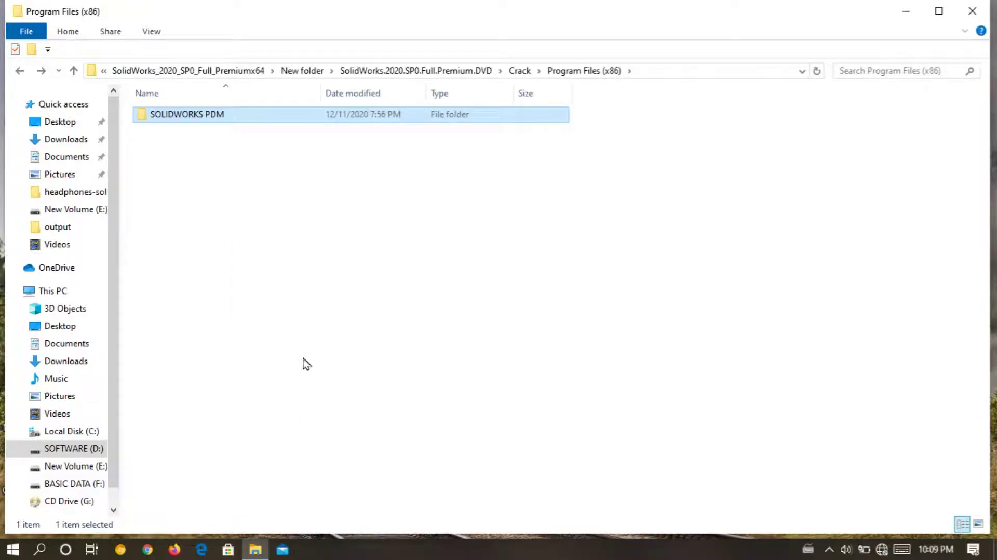
# Bring up the paste option in C:\Program Files (x86), dismiss it without pasting, and go back to Local Disk (C:)
pyautogui.click(67, 432)
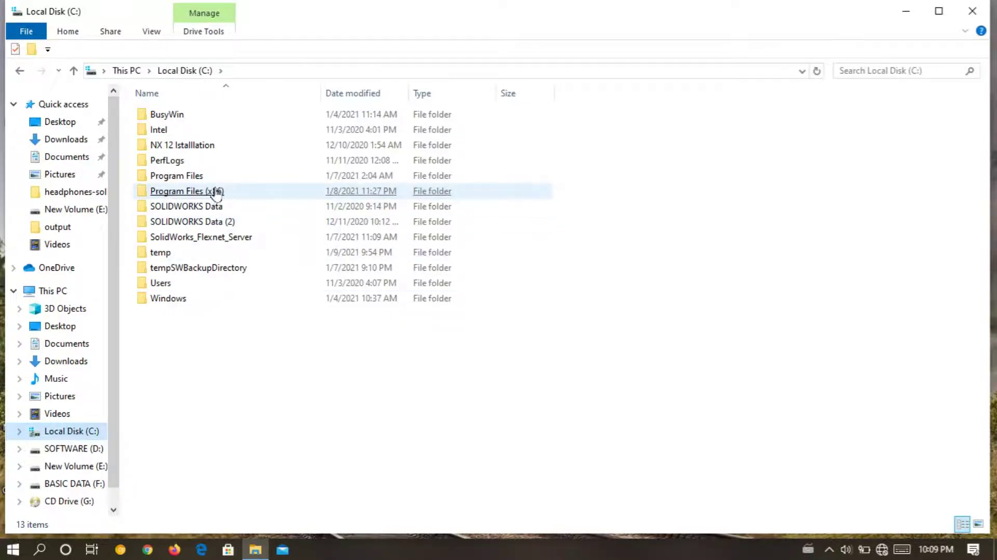
pyautogui.doubleClick(220, 194)
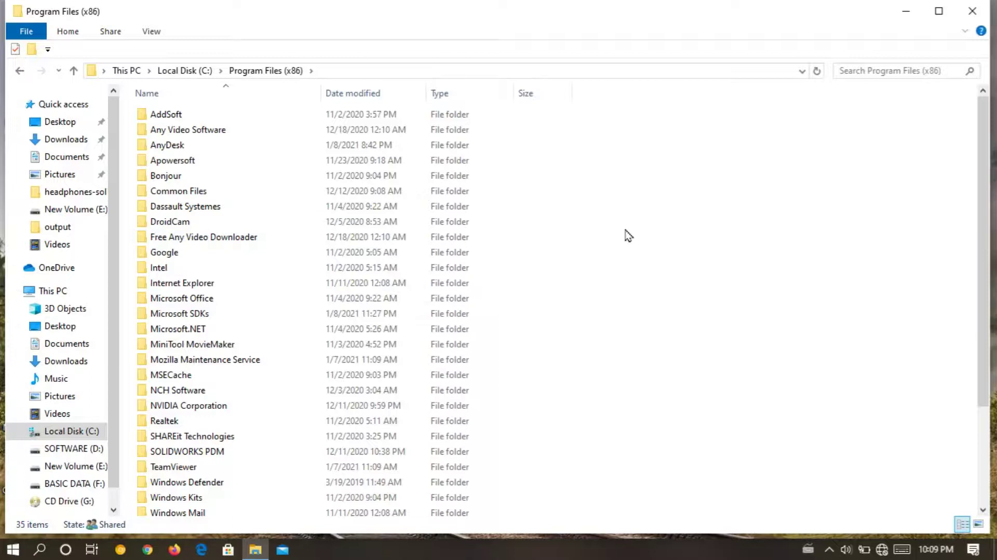
pyautogui.scroll(-3, 639, 224)
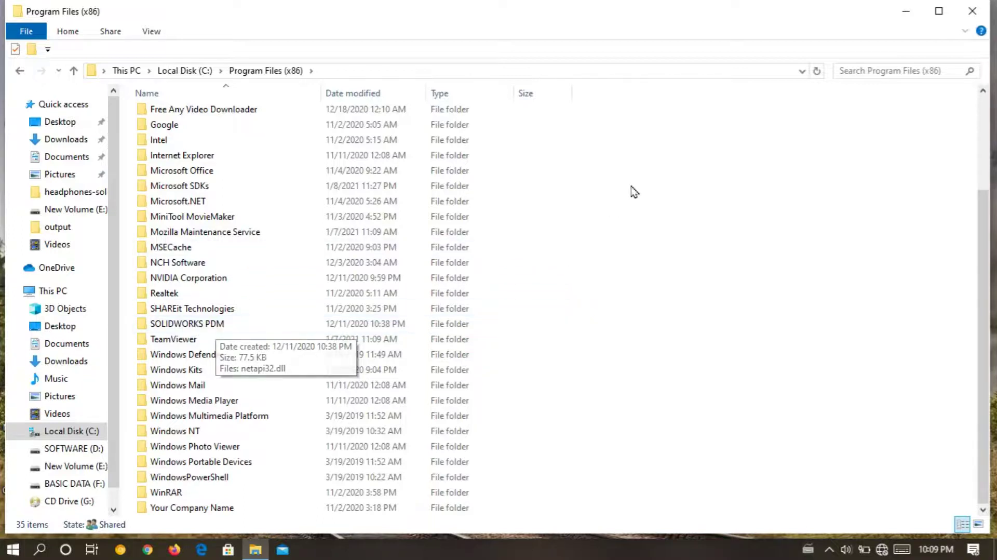
pyautogui.rightClick(650, 199)
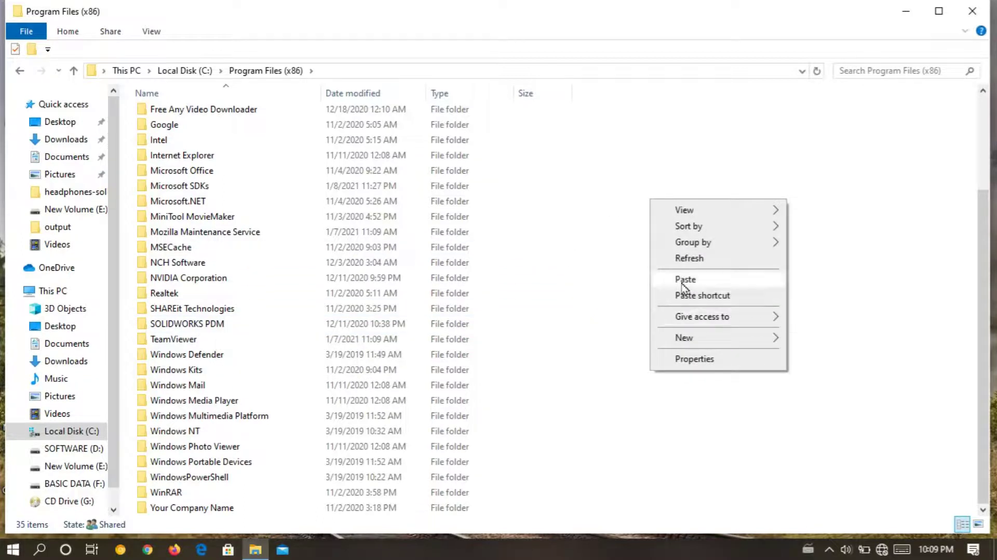
pyautogui.doubleClick(571, 265)
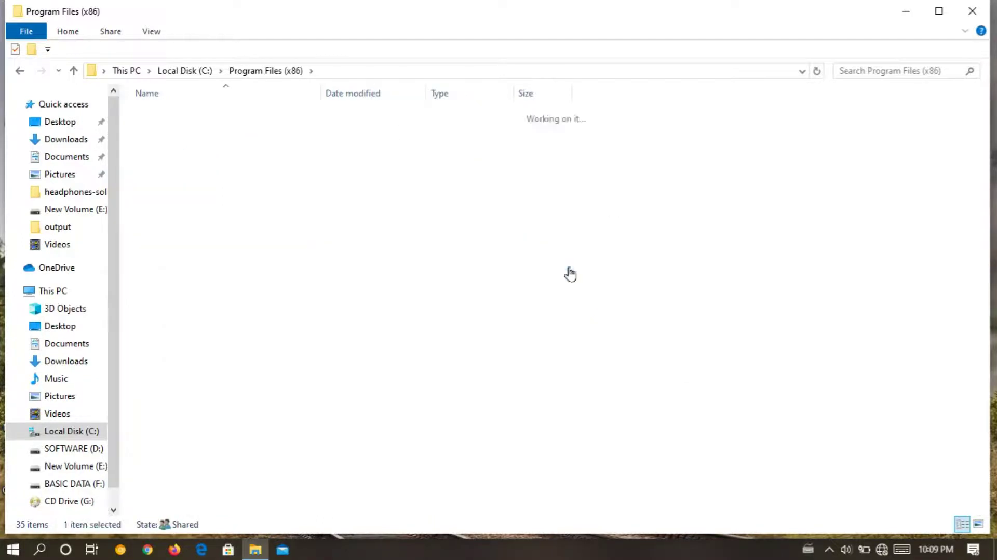
pyautogui.click(20, 71)
pyautogui.click(20, 71)
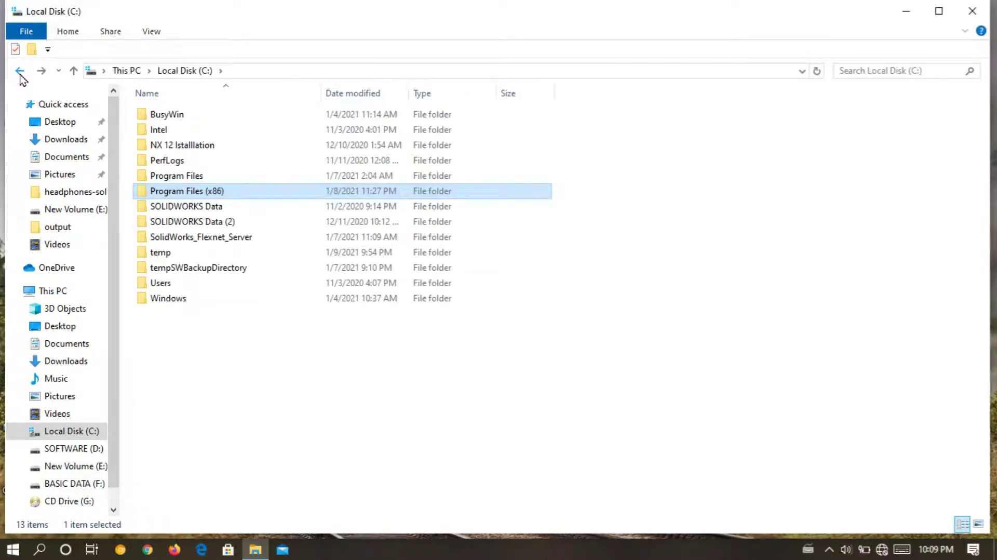
# Return to the Crack folder and examine the contents of its SolidWorks_Flexnet_Server folder
pyautogui.click(20, 71)
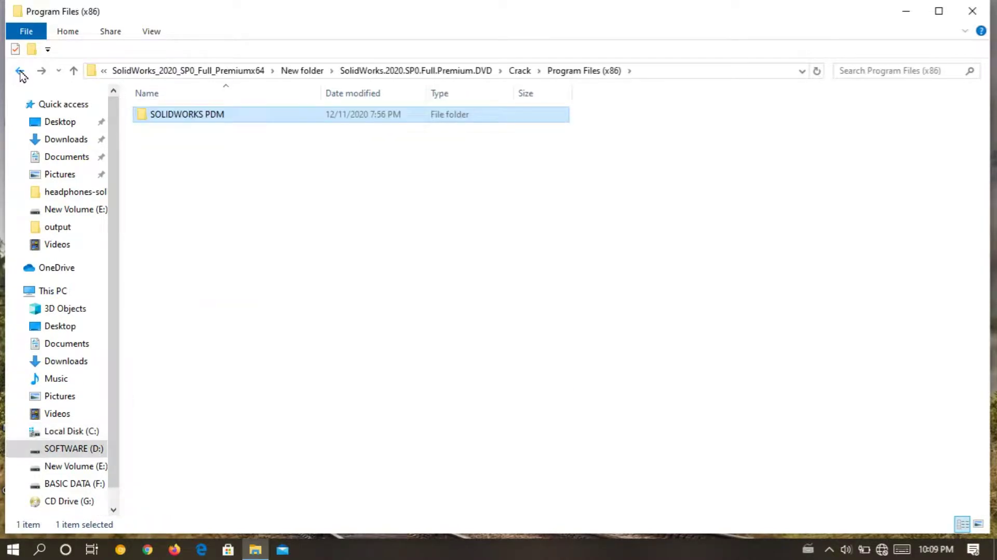
pyautogui.click(19, 71)
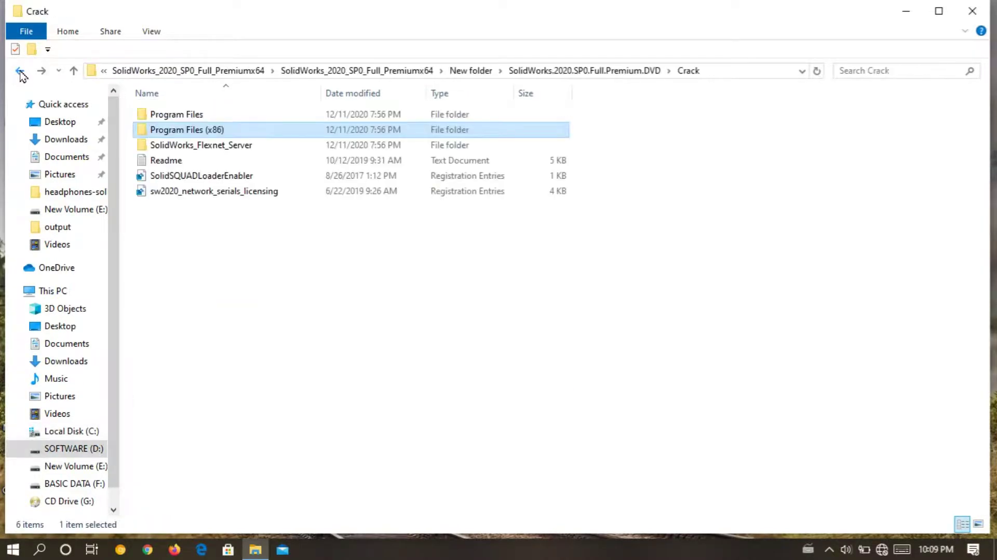
pyautogui.click(284, 306)
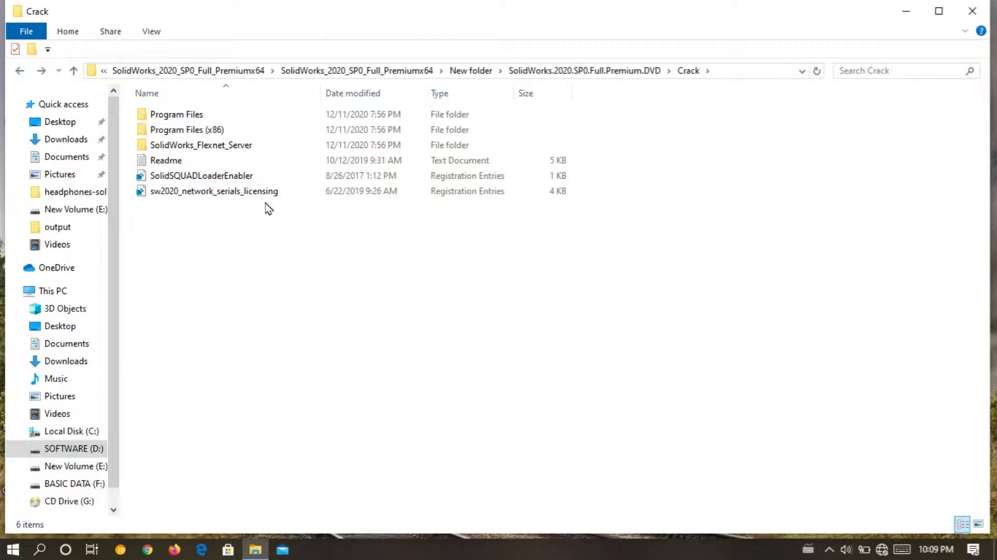
pyautogui.click(208, 150)
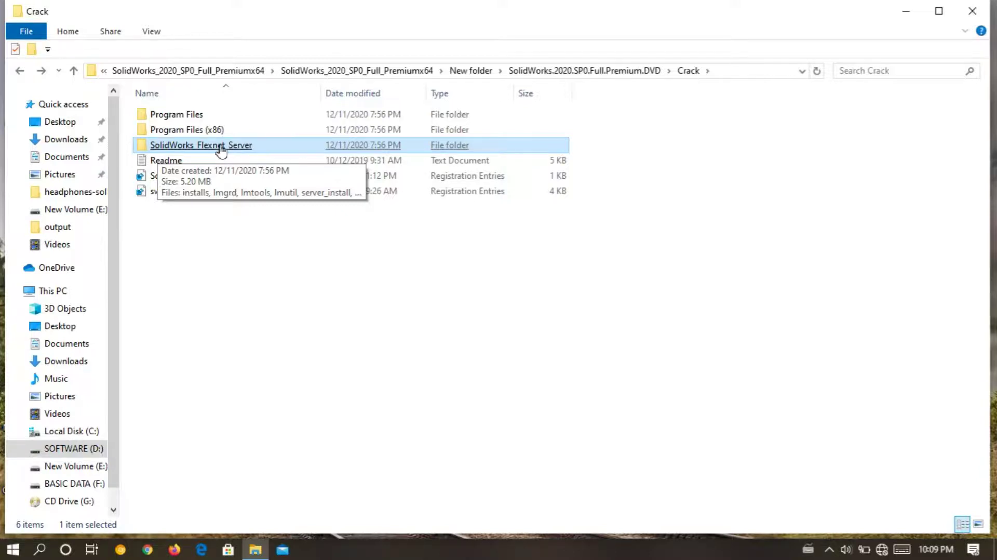
pyautogui.doubleClick(221, 150)
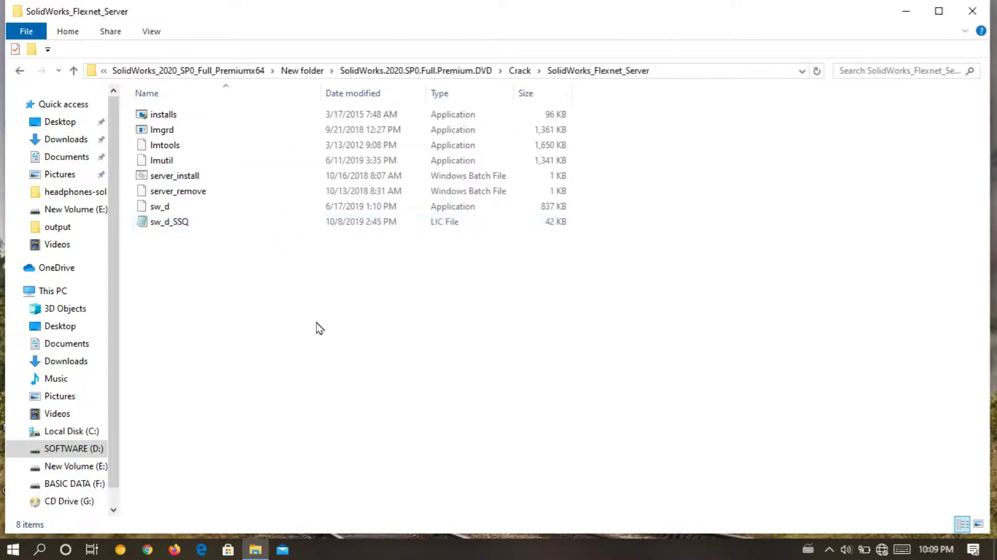
# Go back to the Crack folder and copy the SolidWorks_Flexnet_Server folder
pyautogui.click(20, 71)
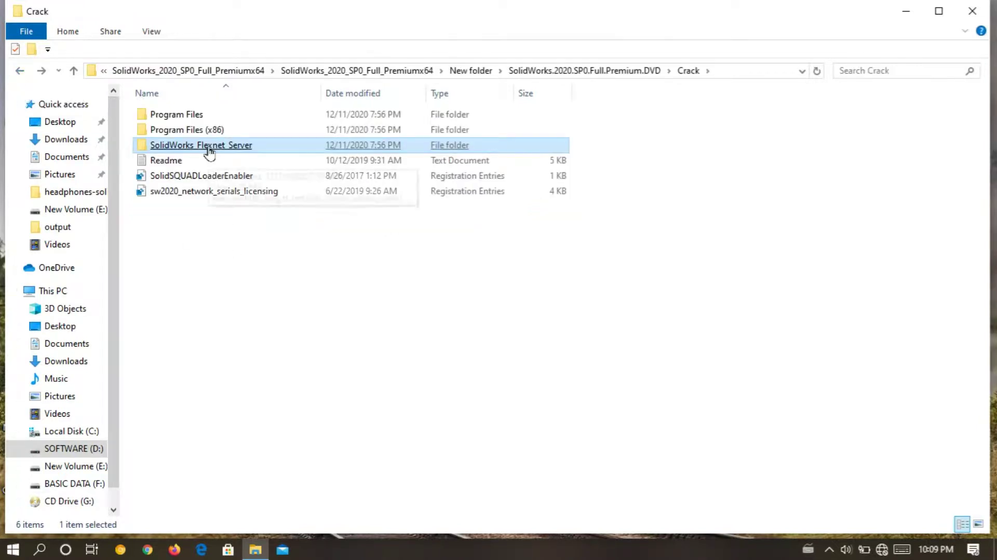
pyautogui.rightClick(209, 152)
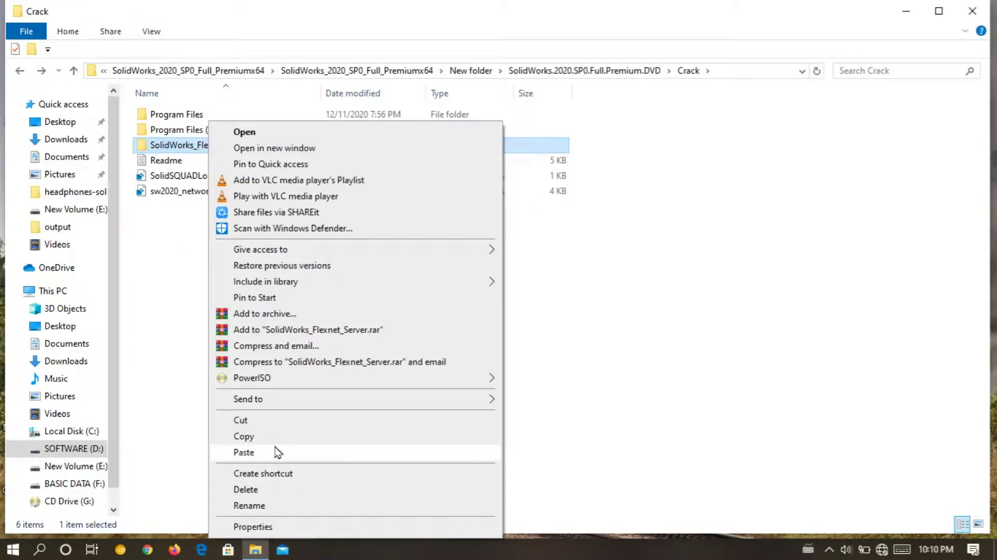
pyautogui.click(244, 436)
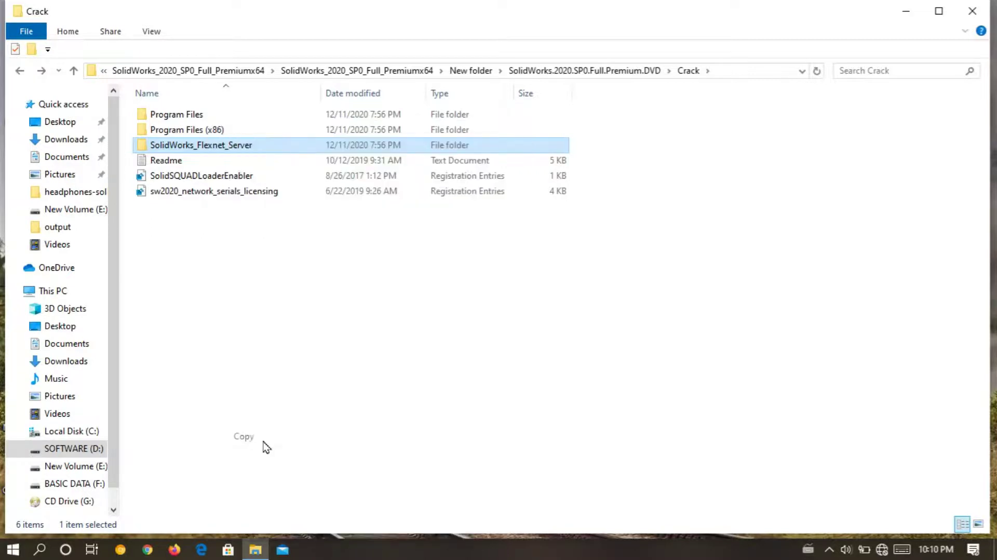
# Bring up the paste option in Local Disk (C:), dismiss it without pasting, and go back to the Crack folder
pyautogui.click(58, 435)
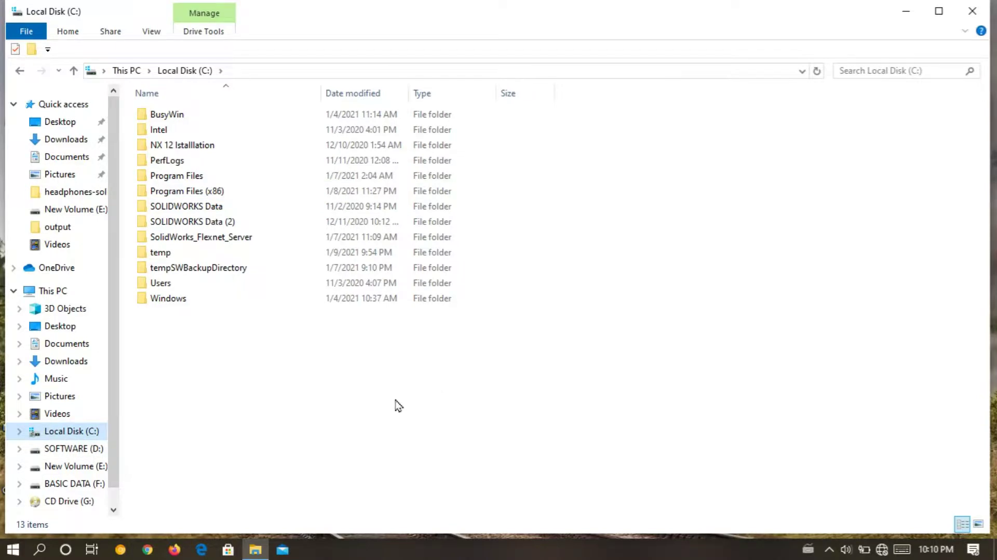
pyautogui.rightClick(660, 177)
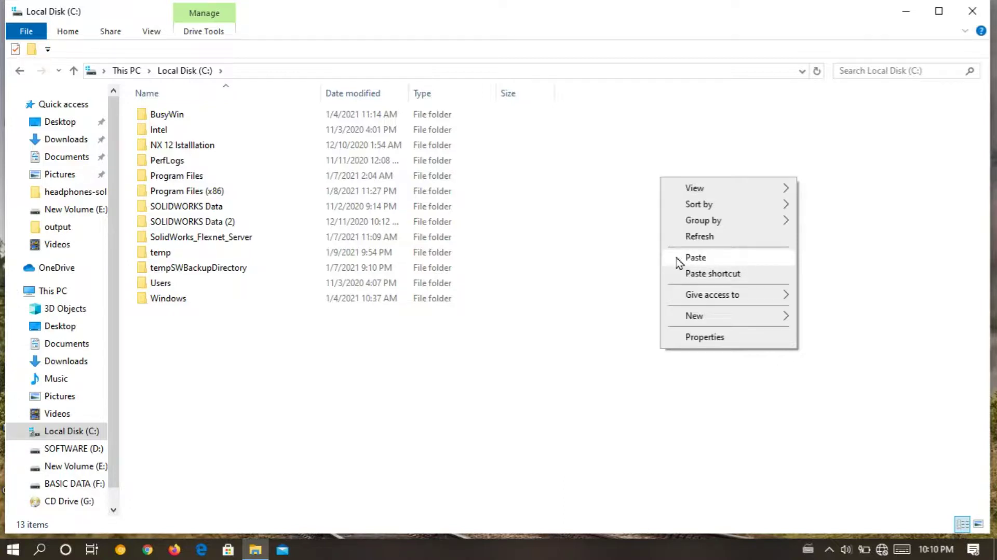
pyautogui.click(618, 257)
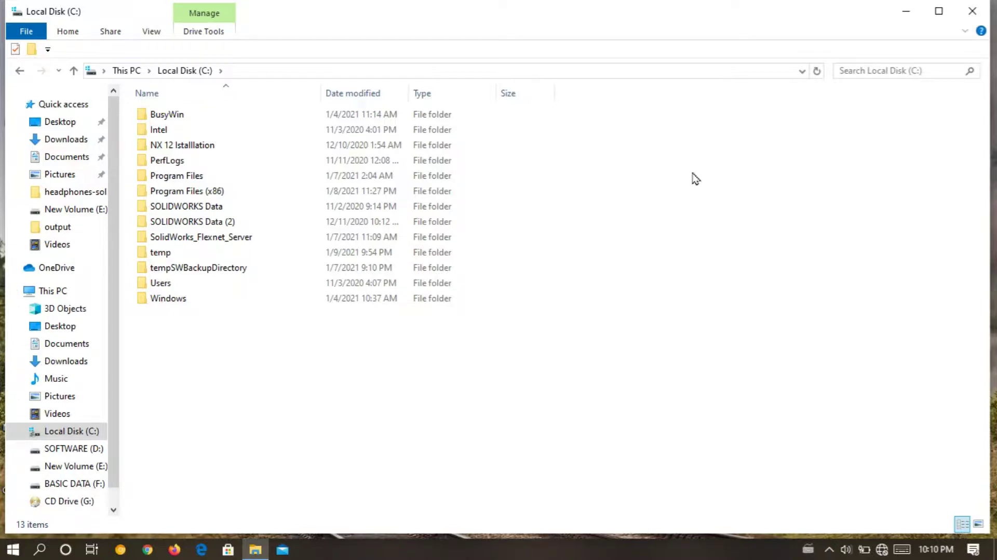
pyautogui.click(20, 71)
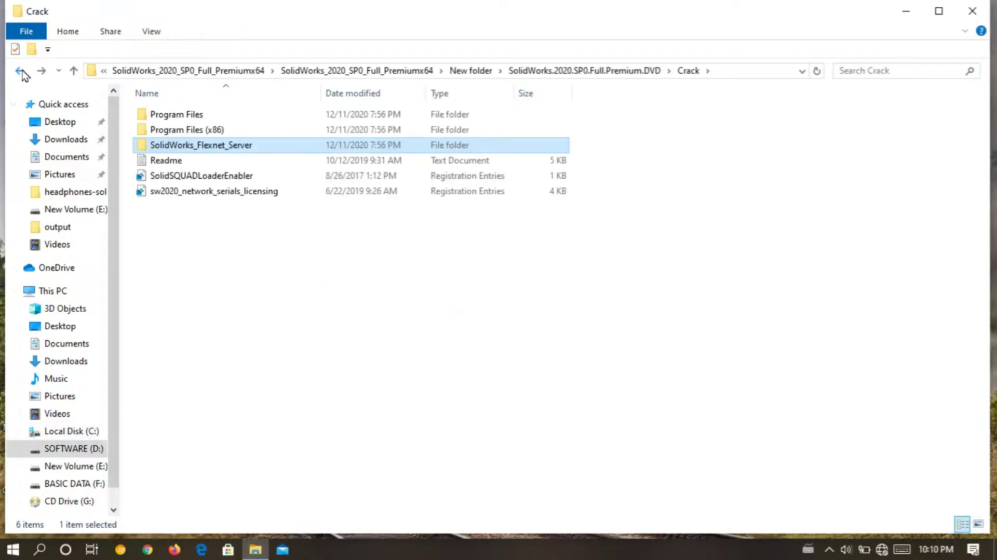
# Close the Crack folder window and refresh the desktop several times
pyautogui.click(981, 11)
pyautogui.rightClick(412, 101)
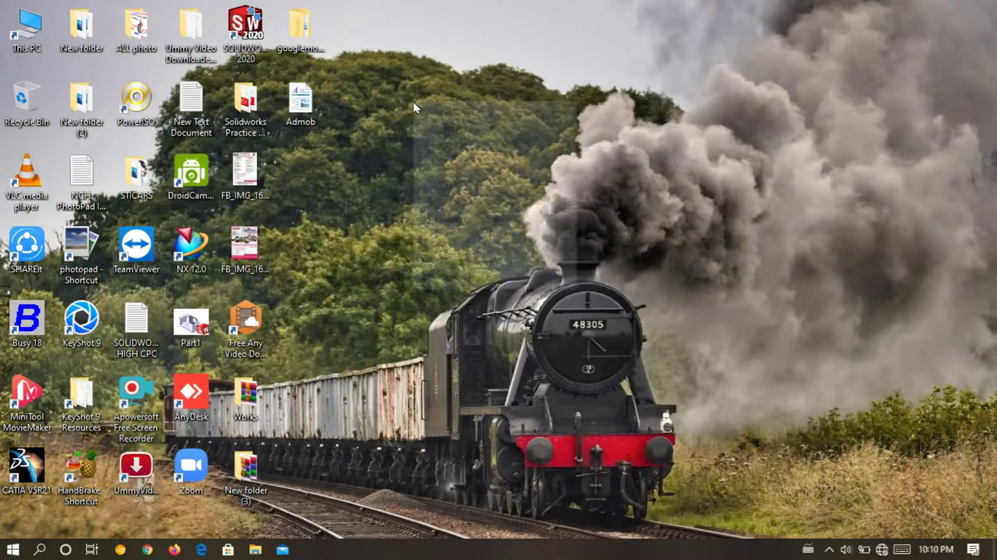
pyautogui.click(467, 146)
pyautogui.rightClick(451, 106)
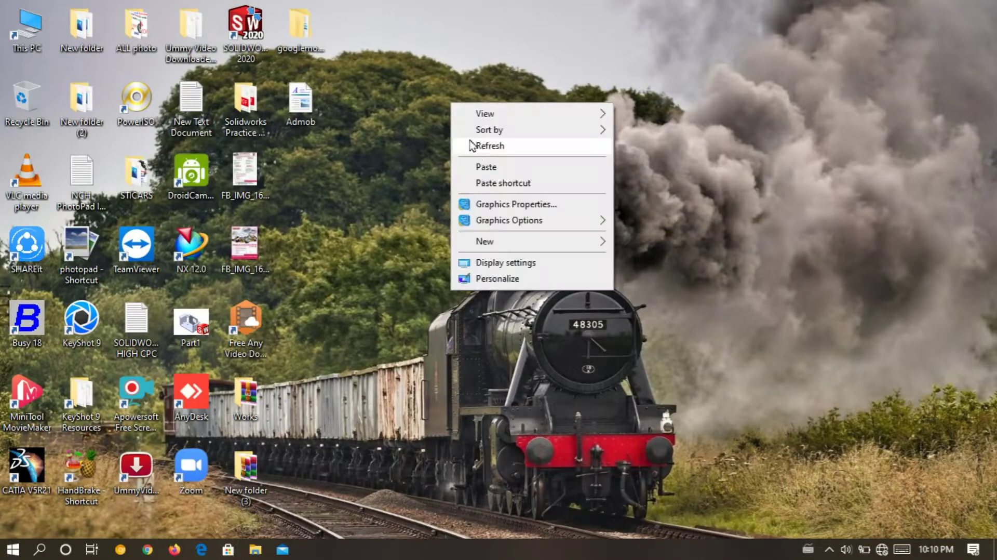
pyautogui.click(482, 145)
pyautogui.rightClick(467, 102)
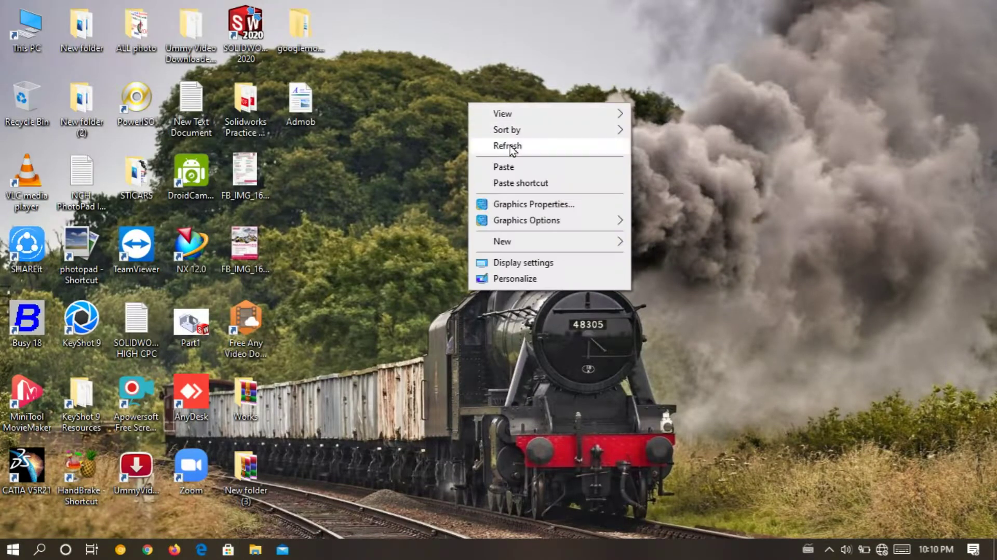
pyautogui.click(511, 146)
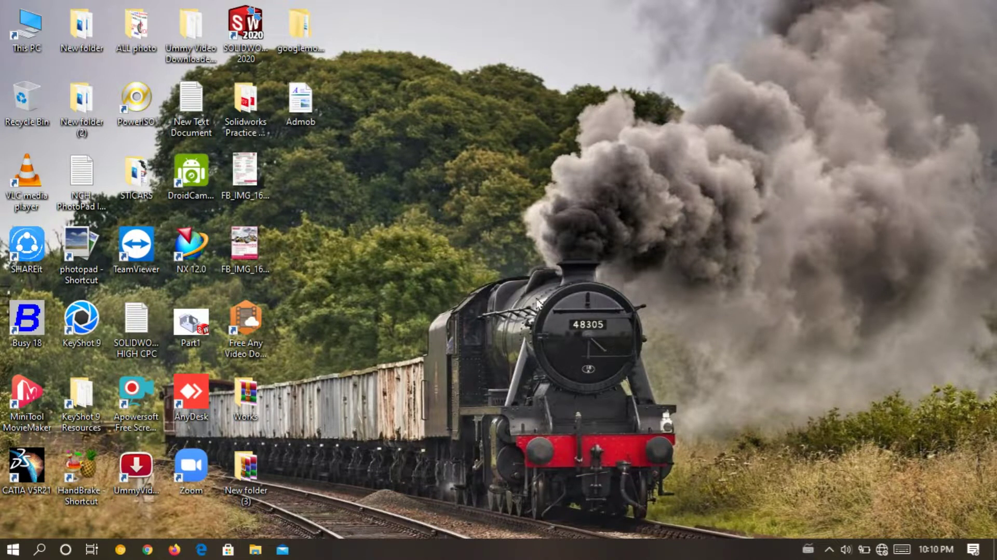
pyautogui.rightClick(494, 132)
pyautogui.click(536, 176)
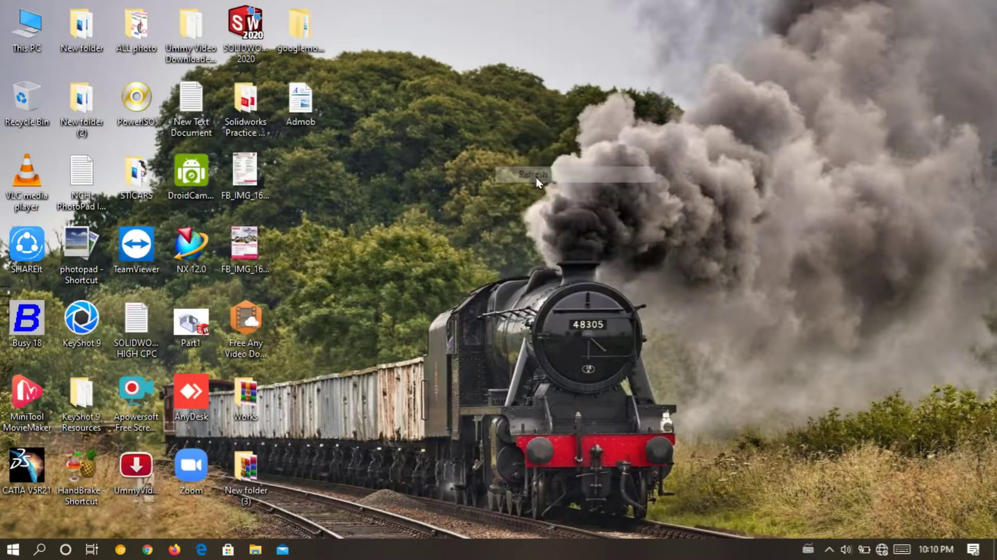
# Launch SOLIDWORKS 2020 from its desktop shortcut
pyautogui.click(249, 22)
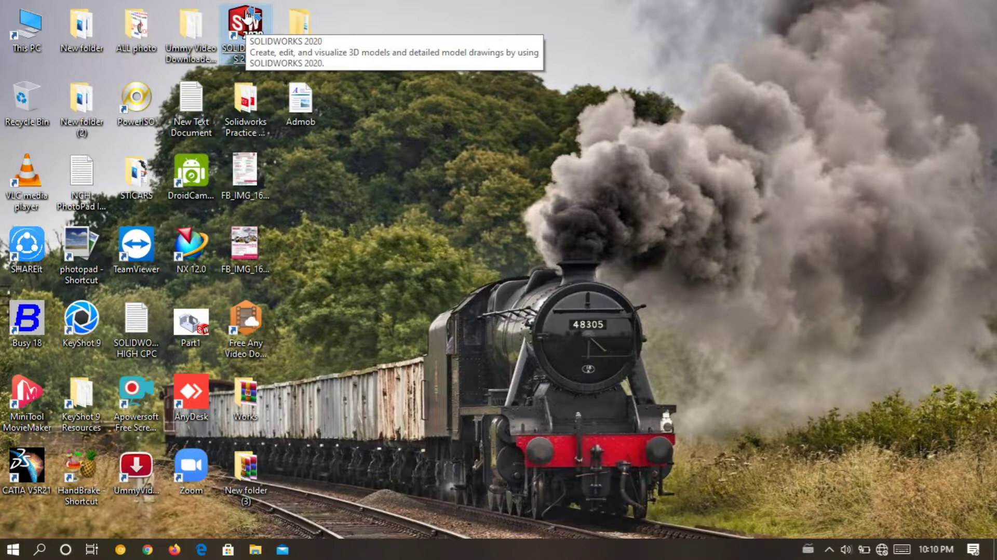
pyautogui.doubleClick(248, 16)
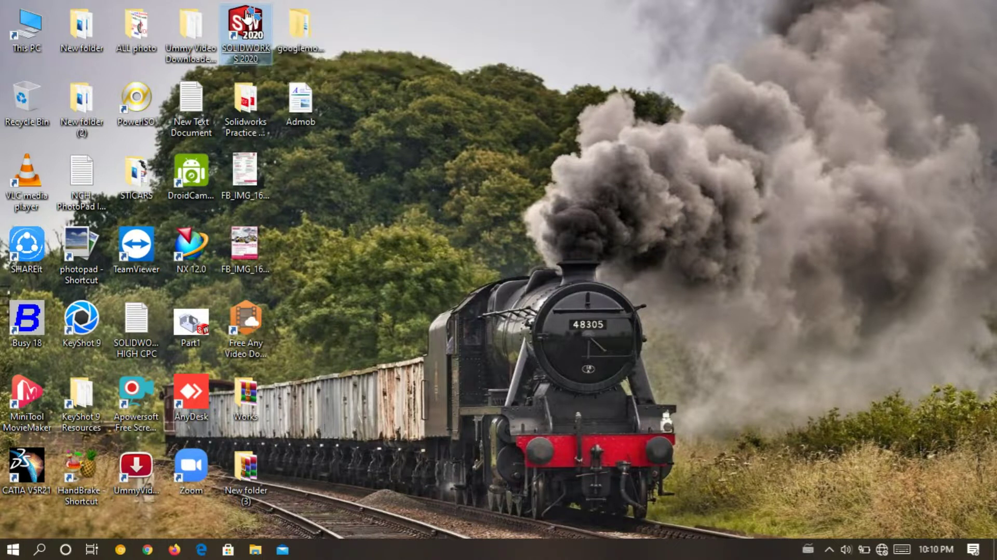